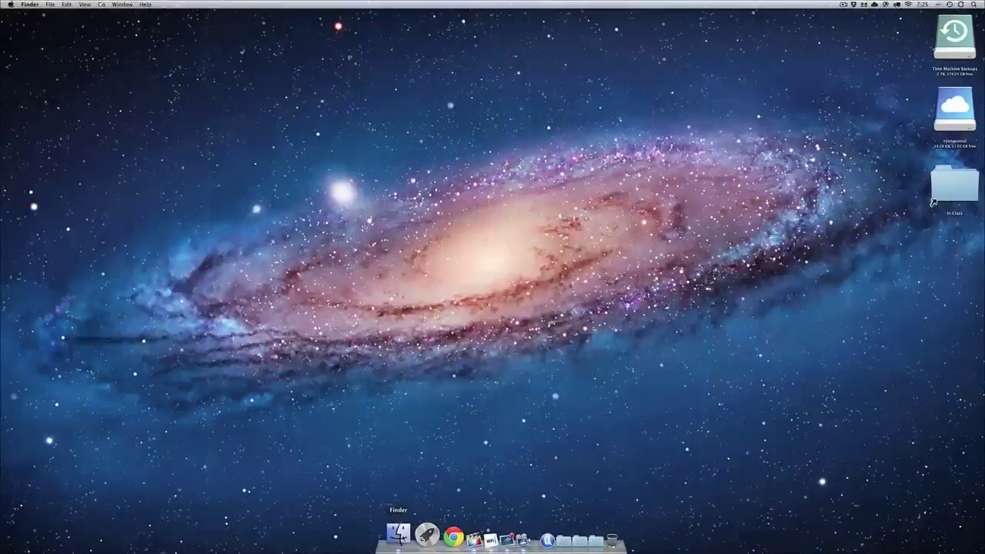
Open a Finder window on the home folder and show the Applications folder.
{"action": "left_click", "coordinate": [398, 533]}
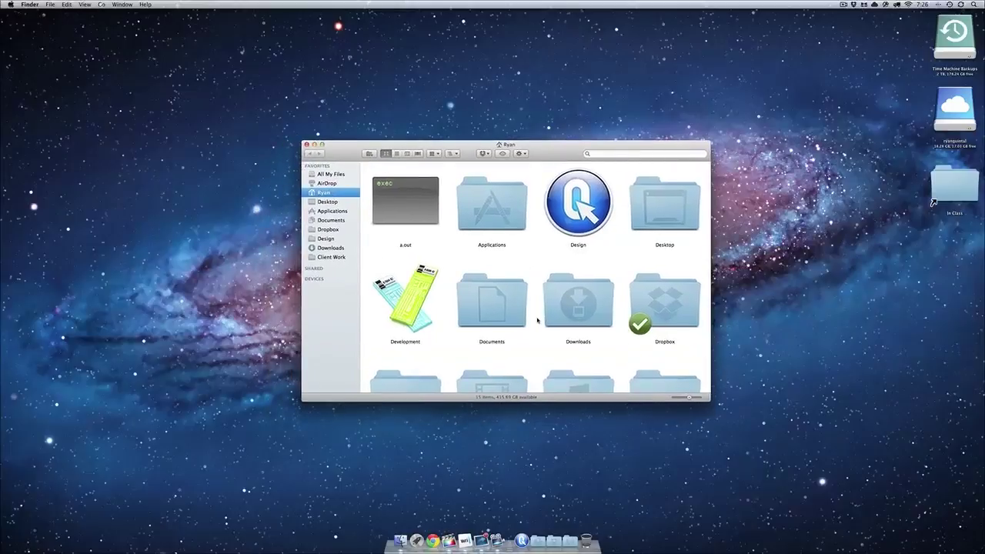
{"action": "scroll", "coordinate": [536, 321], "scroll_direction": "down", "scroll_amount": 4}
{"action": "scroll", "coordinate": [537, 321], "scroll_direction": "up", "scroll_amount": 4}
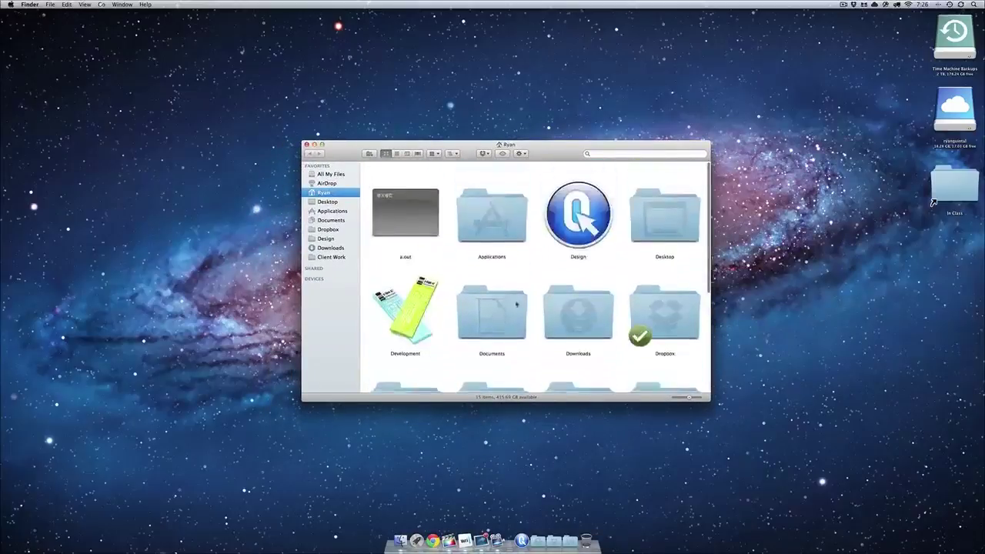
{"action": "left_click", "coordinate": [329, 212]}
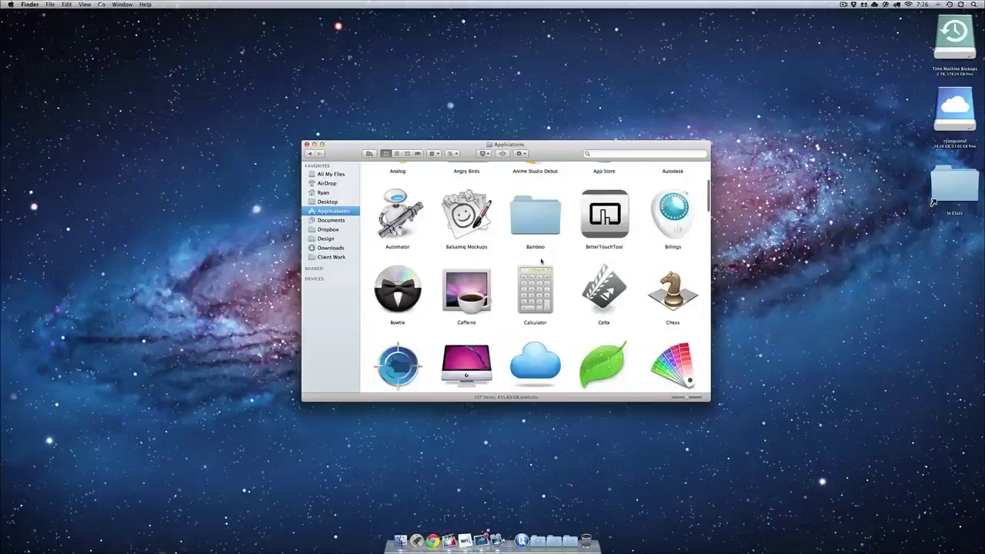
{"action": "scroll", "coordinate": [535, 254], "scroll_direction": "down", "scroll_amount": 10}
{"action": "scroll", "coordinate": [541, 262], "scroll_direction": "down", "scroll_amount": 15}
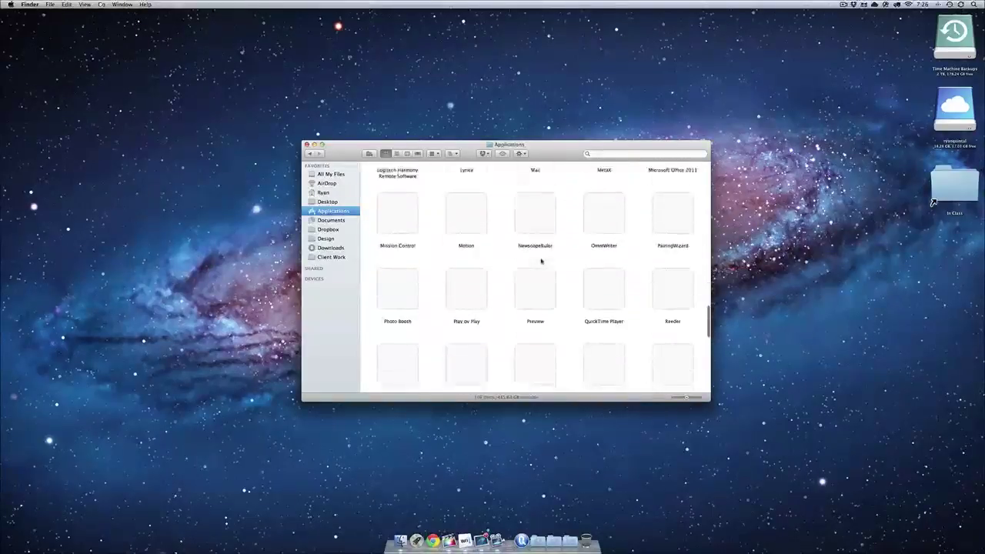
{"action": "scroll", "coordinate": [541, 262], "scroll_direction": "up", "scroll_amount": 20}
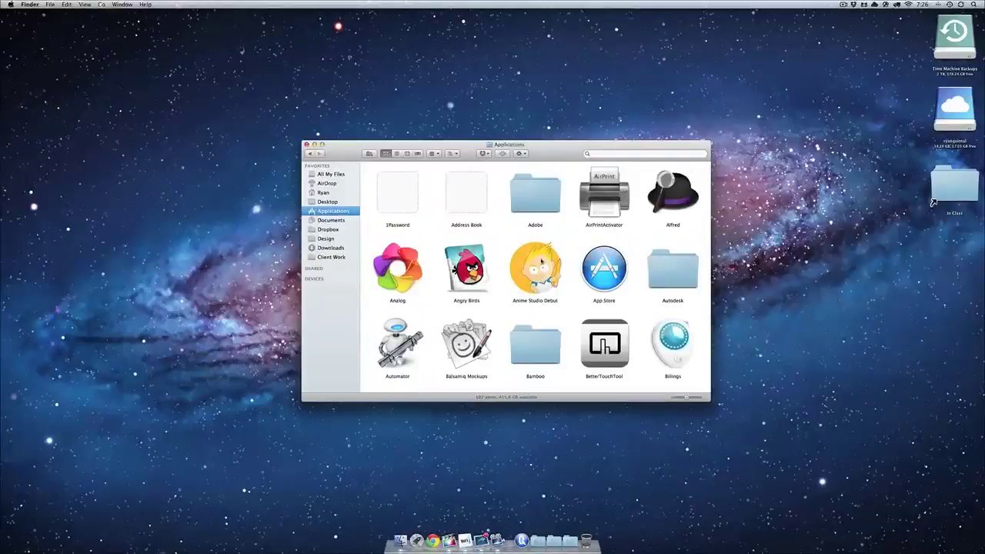
Drill down through Adobe and CS5 into the Adobe Illustrator CS5 folder.
{"action": "double_click", "coordinate": [524, 190]}
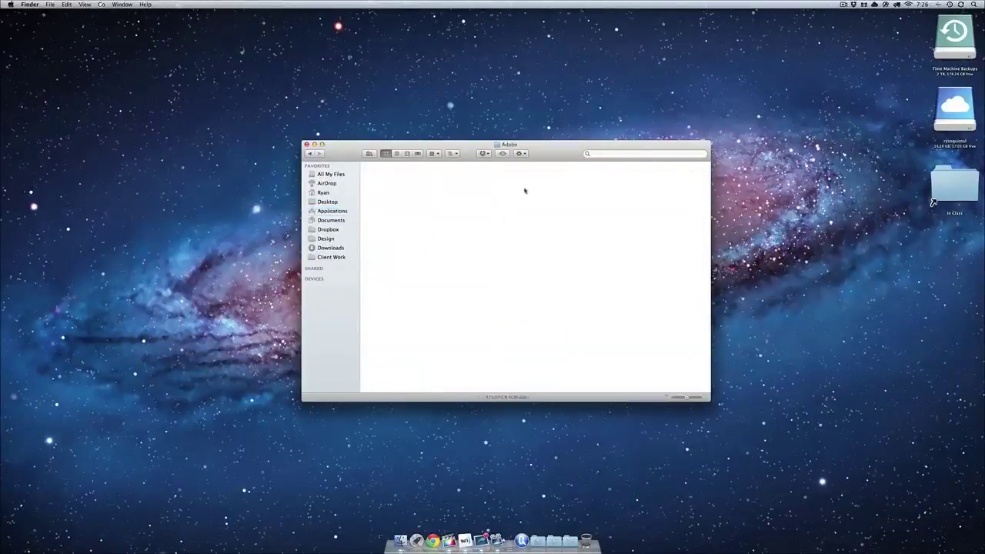
{"action": "double_click", "coordinate": [544, 190]}
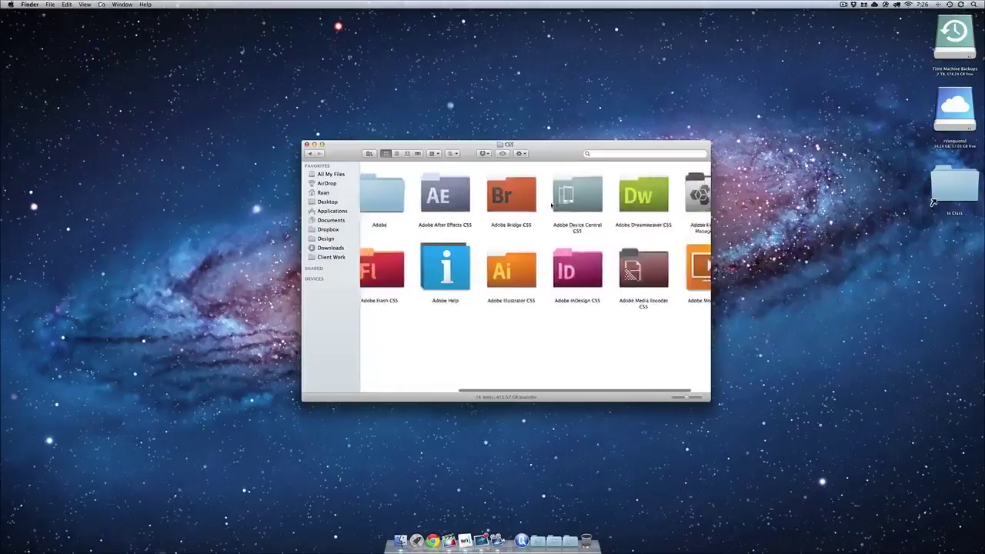
{"action": "scroll", "coordinate": [551, 205], "scroll_direction": "right", "scroll_amount": 3}
{"action": "scroll", "coordinate": [551, 205], "scroll_direction": "right", "scroll_amount": 3}
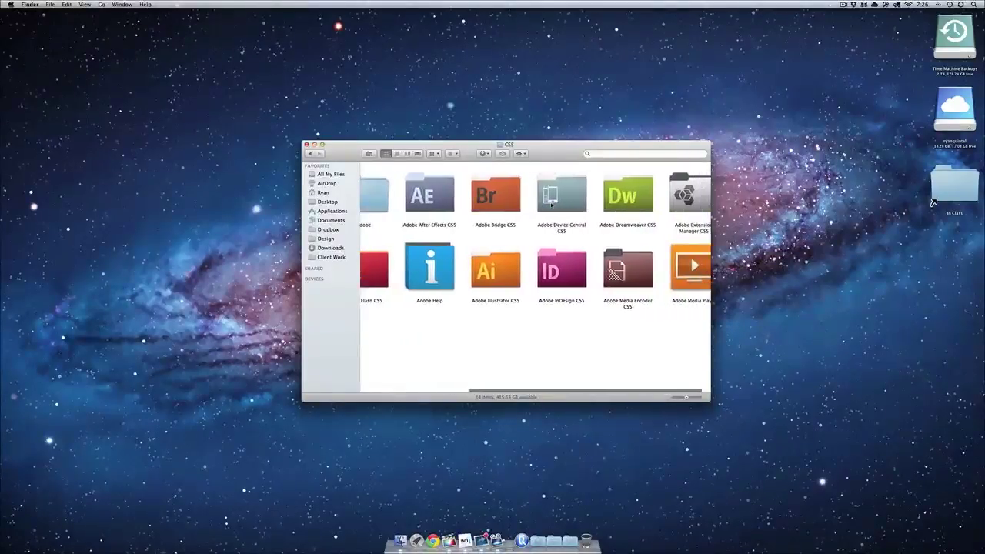
{"action": "double_click", "coordinate": [493, 279]}
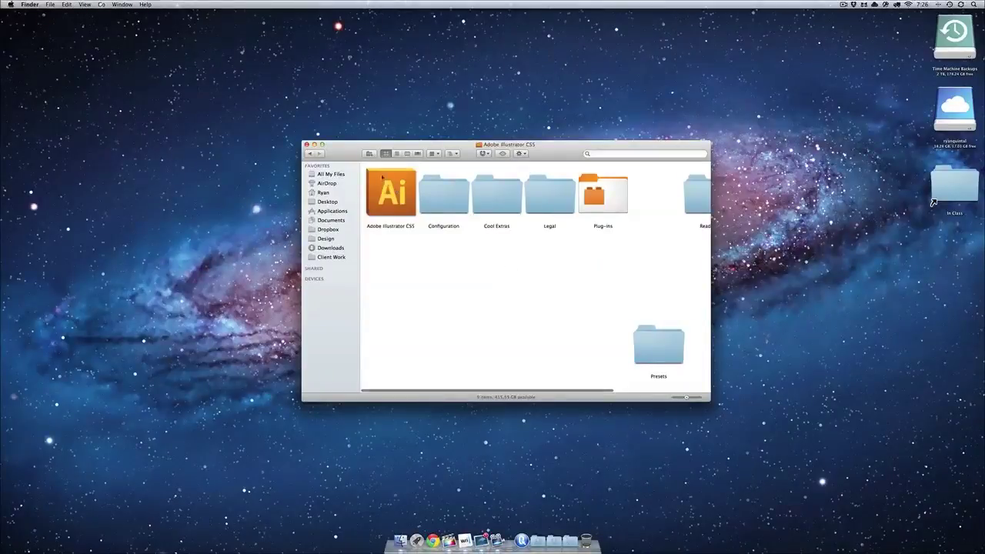
Close the Illustrator folder window, try a Spotlight search for 'illustrator', then show Launchpad.
{"action": "key", "text": "super+w"}
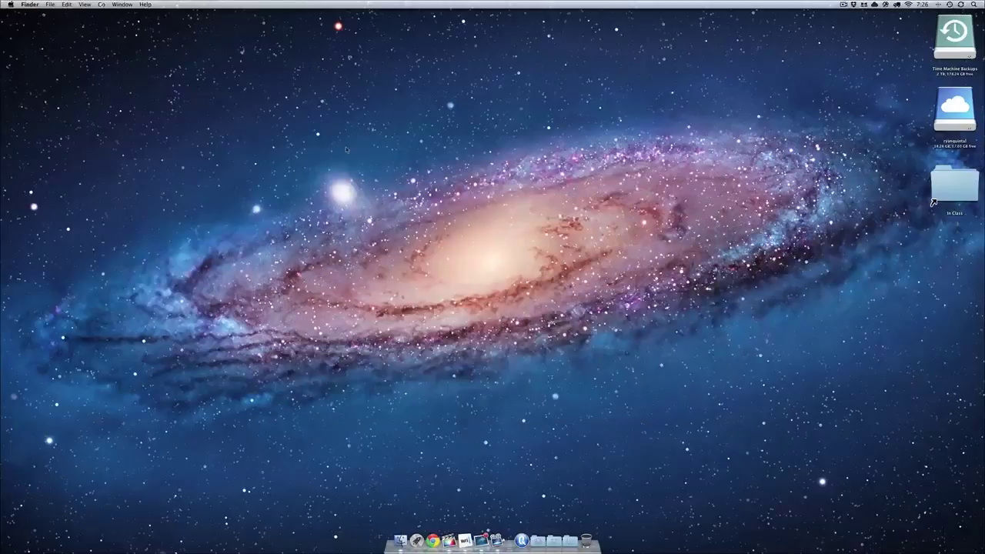
{"action": "key", "text": "super+space"}
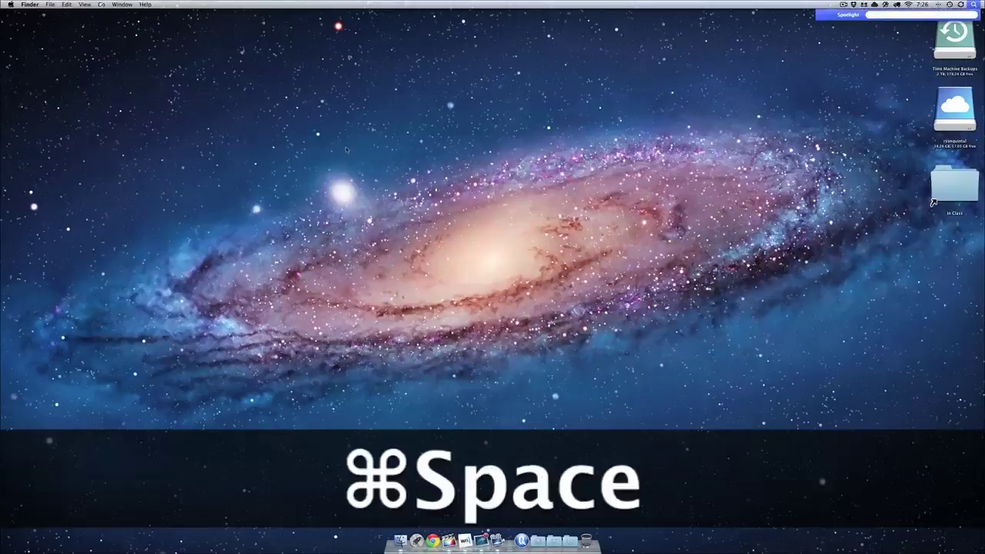
{"action": "type", "text": "illu"}
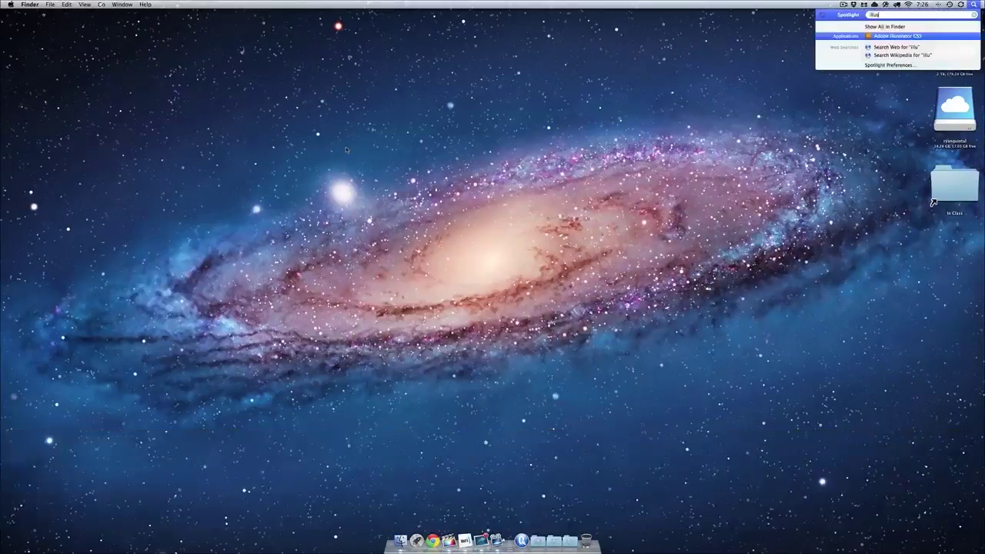
{"action": "type", "text": "strator"}
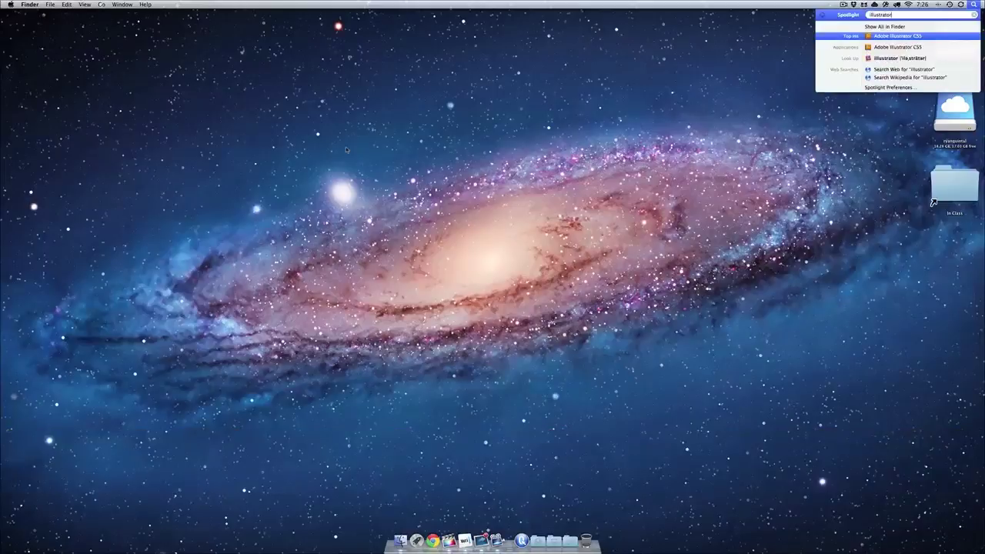
{"action": "key", "text": "Return"}
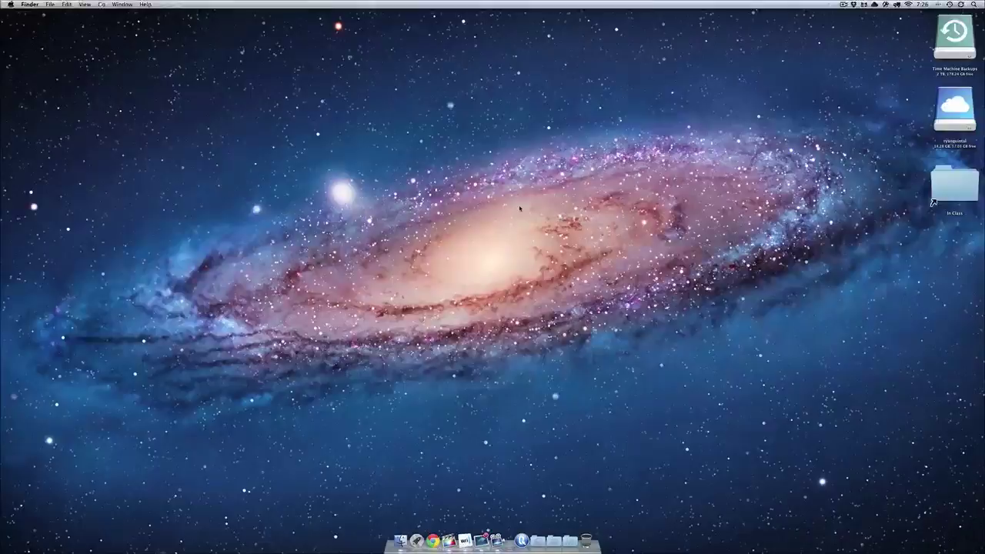
{"action": "key", "text": "F4"}
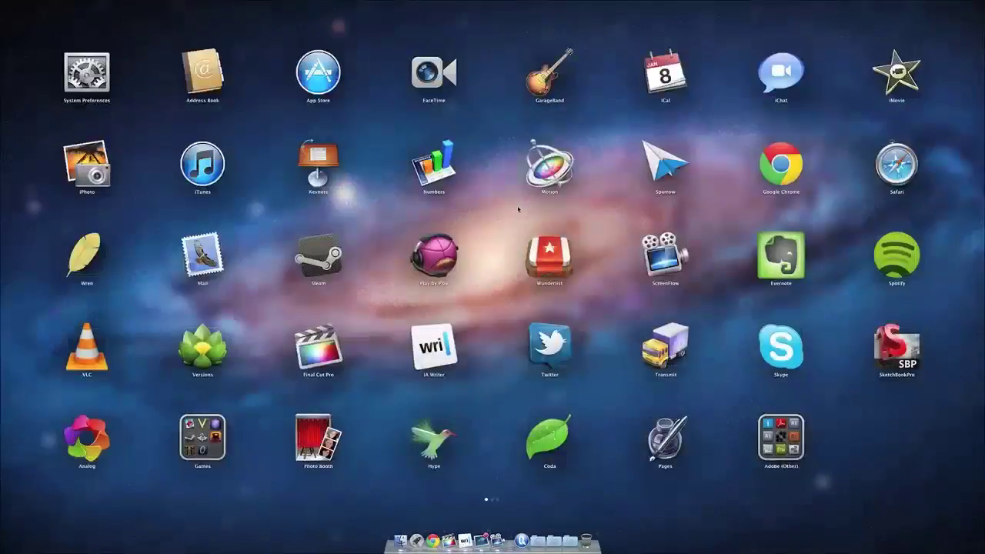
Open the Adobe (Other) application group in Launchpad.
{"action": "left_click", "coordinate": [779, 437]}
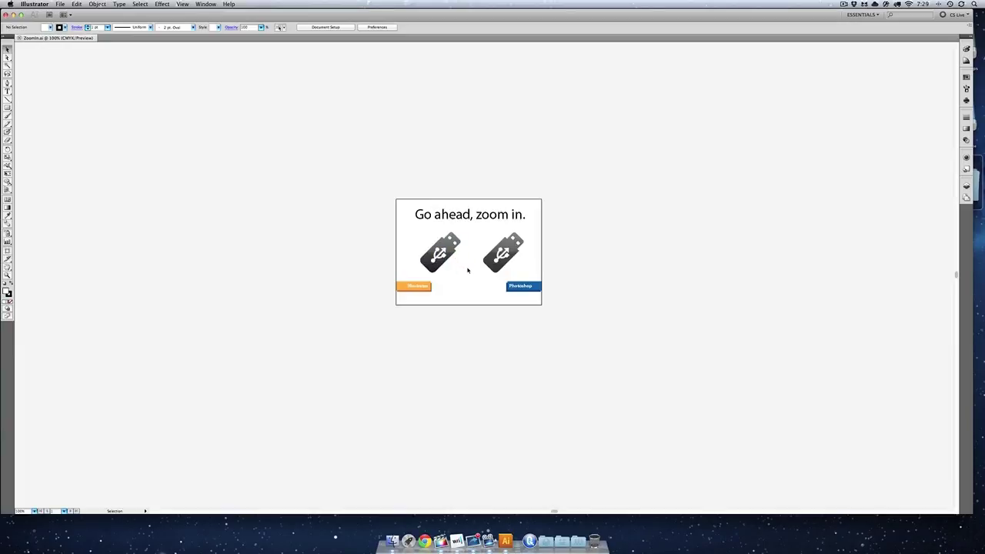
{"action": "key", "text": "super+equal"}
{"action": "key", "text": "super+equal"}
{"action": "key", "text": "super+equal"}
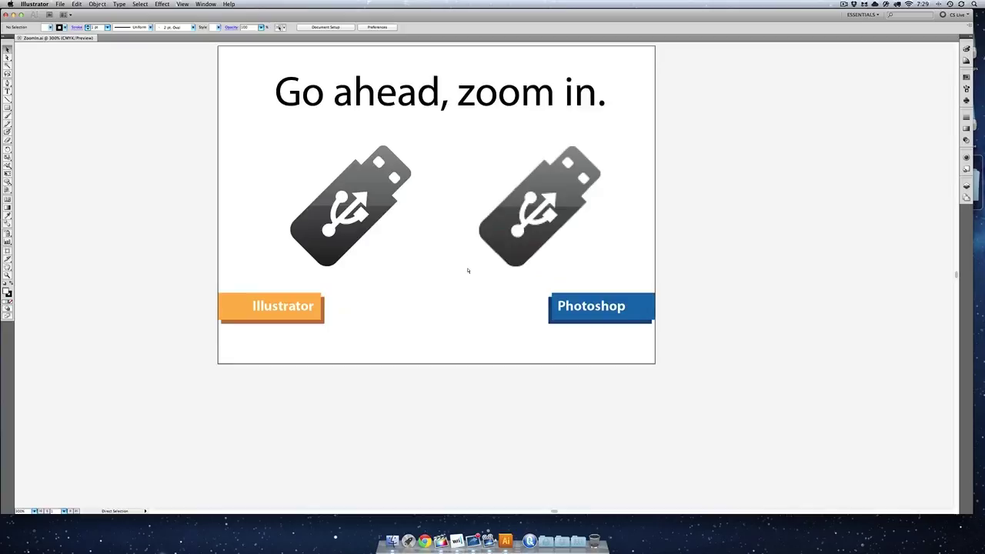
{"action": "key", "text": "super+equal"}
{"action": "key", "text": "super+equal"}
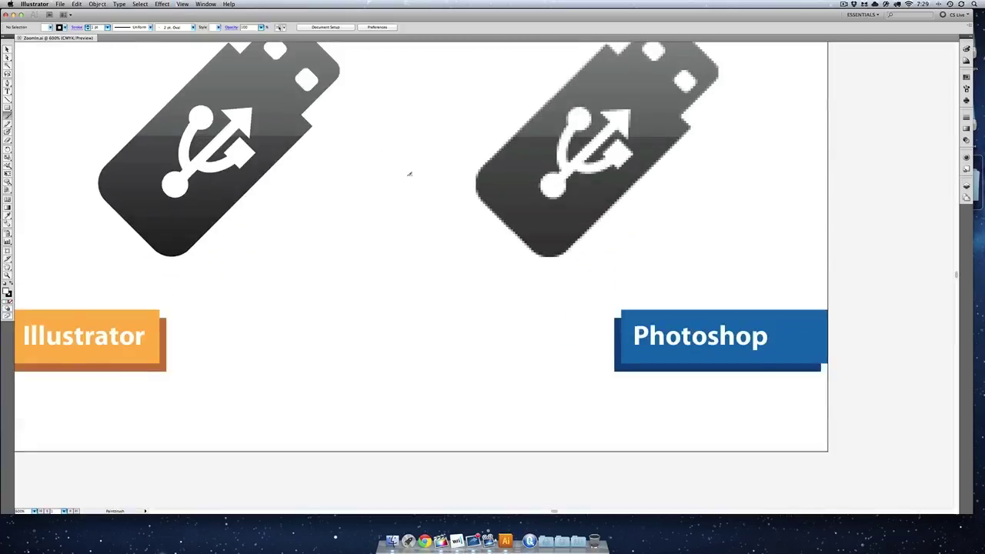
{"action": "key", "text": "space"}
{"action": "left_click_drag", "start_coordinate": [407, 162], "coordinate": [440, 304]}
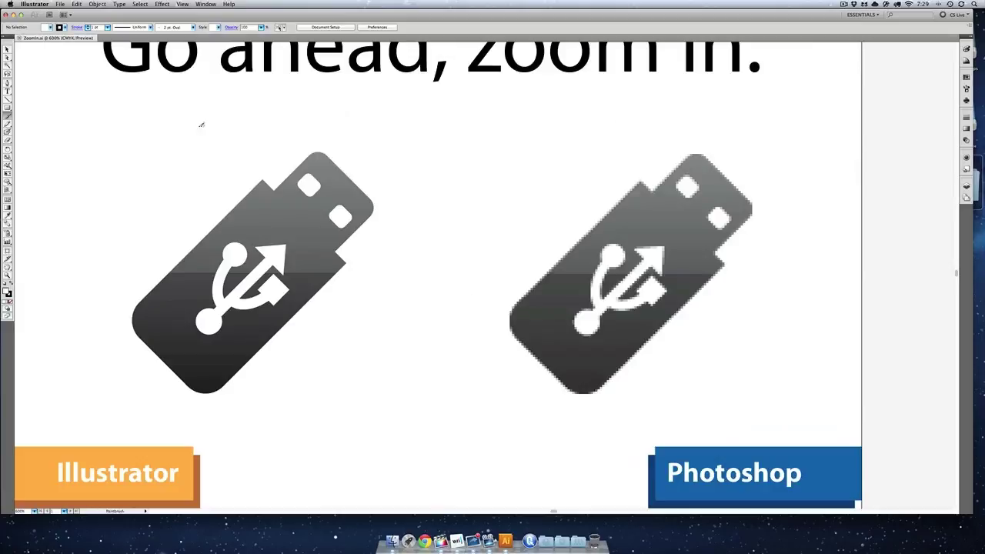
{"action": "left_click", "coordinate": [6, 49]}
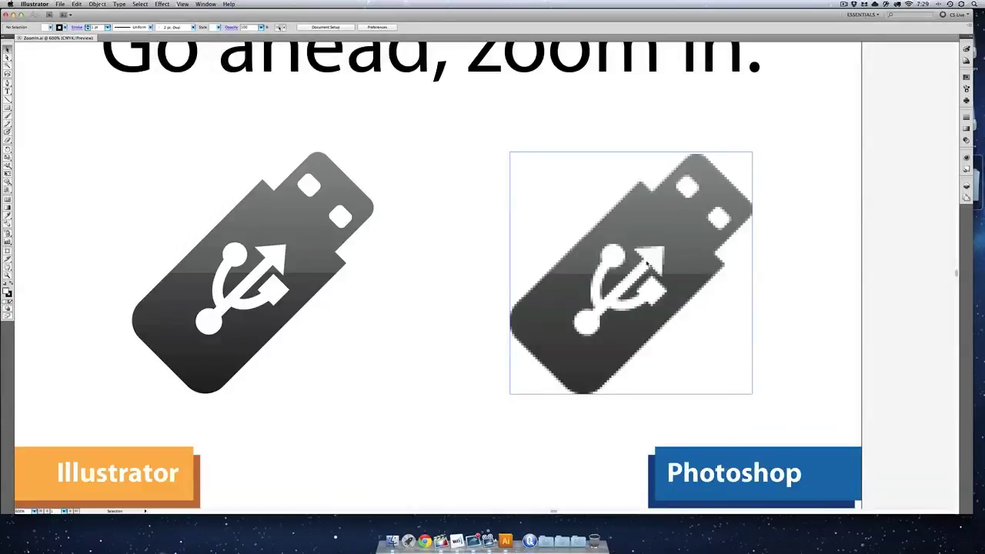
{"action": "key", "text": "super+equal"}
{"action": "key", "text": "super+equal"}
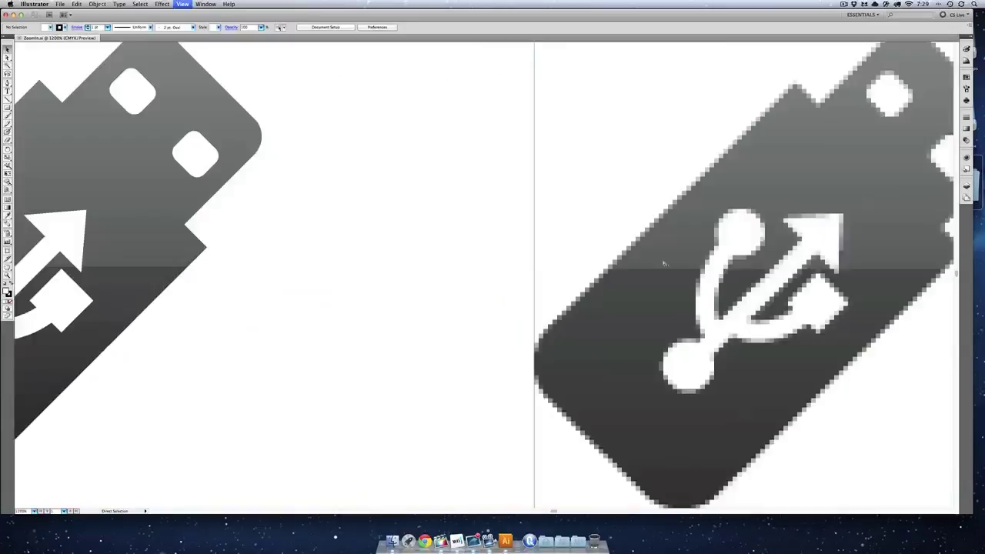
{"action": "key", "text": "super+equal"}
{"action": "left_click_drag", "start_coordinate": [770, 262], "coordinate": [561, 255]}
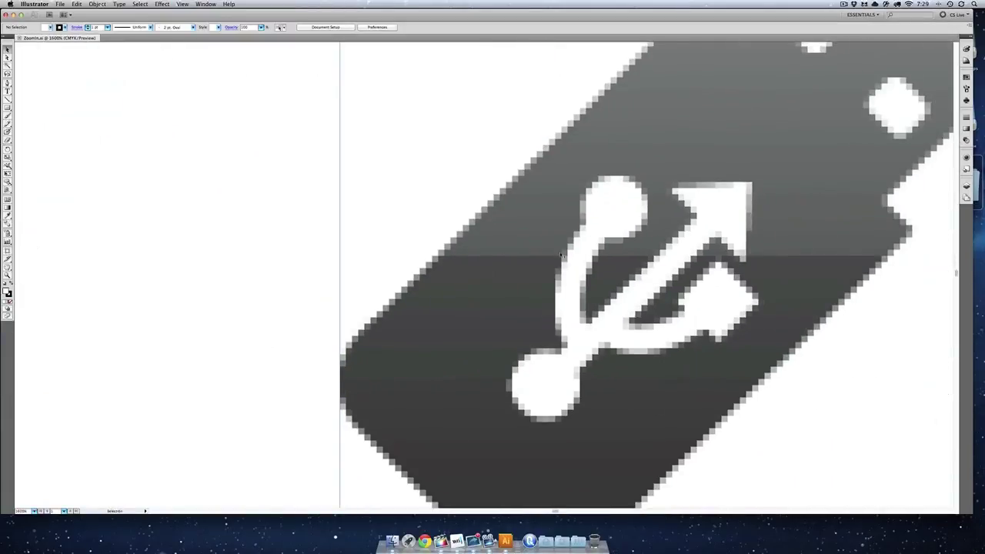
{"action": "key", "text": "super+minus"}
{"action": "key", "text": "super+minus"}
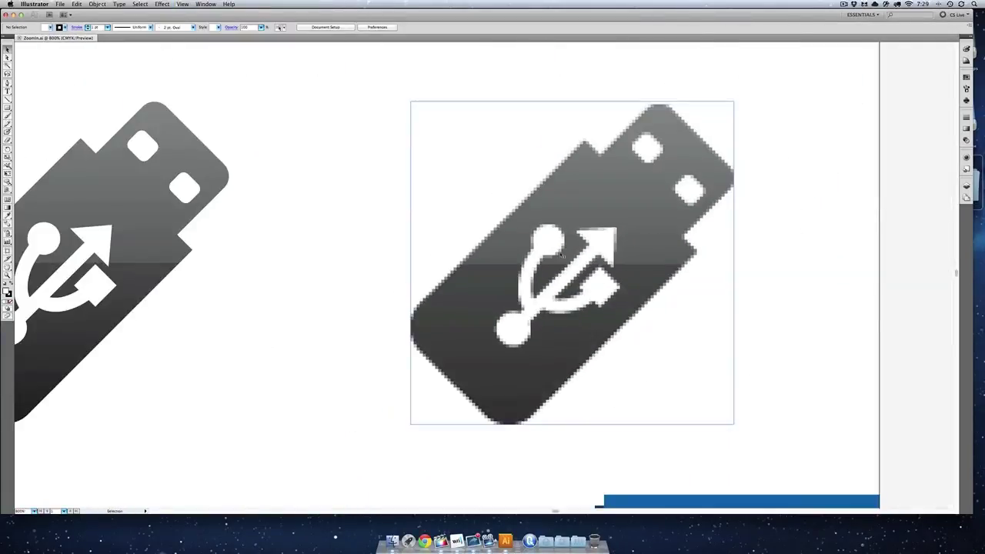
{"action": "left_click_drag", "start_coordinate": [340, 246], "coordinate": [525, 228]}
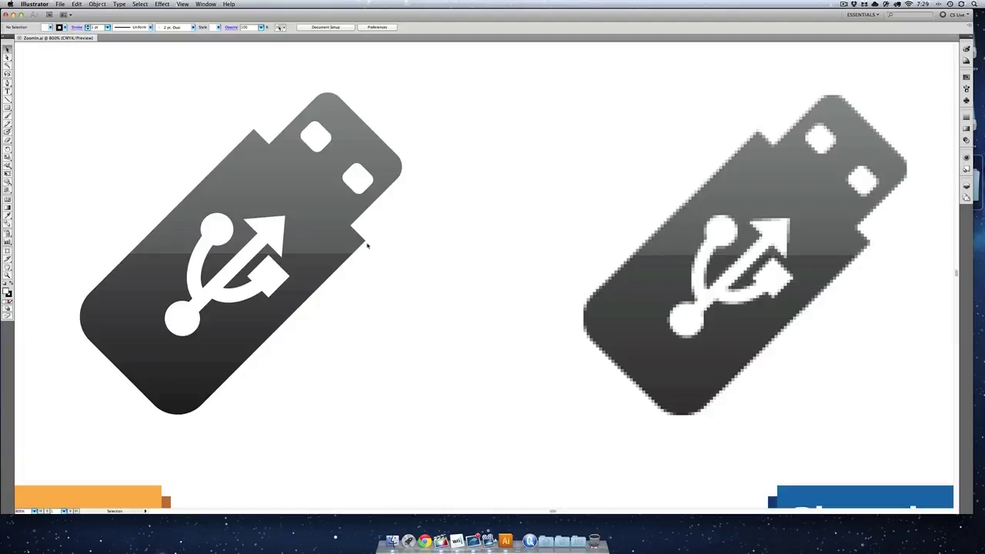
{"action": "key", "text": "space"}
{"action": "left_click_drag", "start_coordinate": [627, 330], "coordinate": [440, 275]}
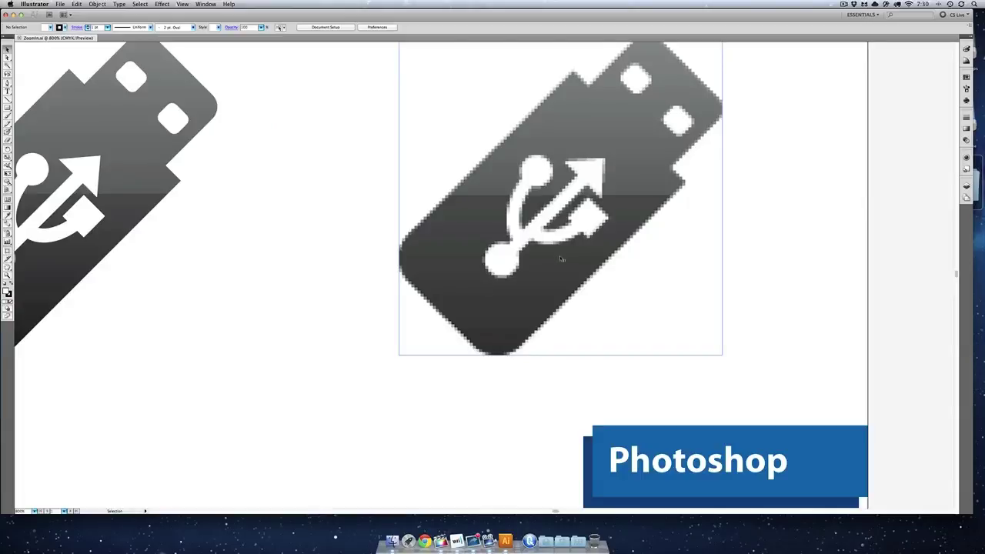
{"action": "scroll", "coordinate": [567, 261], "scroll_direction": "up", "scroll_amount": 1}
{"action": "key", "text": "super+equal"}
{"action": "key", "text": "super+equal"}
{"action": "key", "text": "super+equal"}
{"action": "key", "text": "super+equal"}
{"action": "key", "text": "super+equal"}
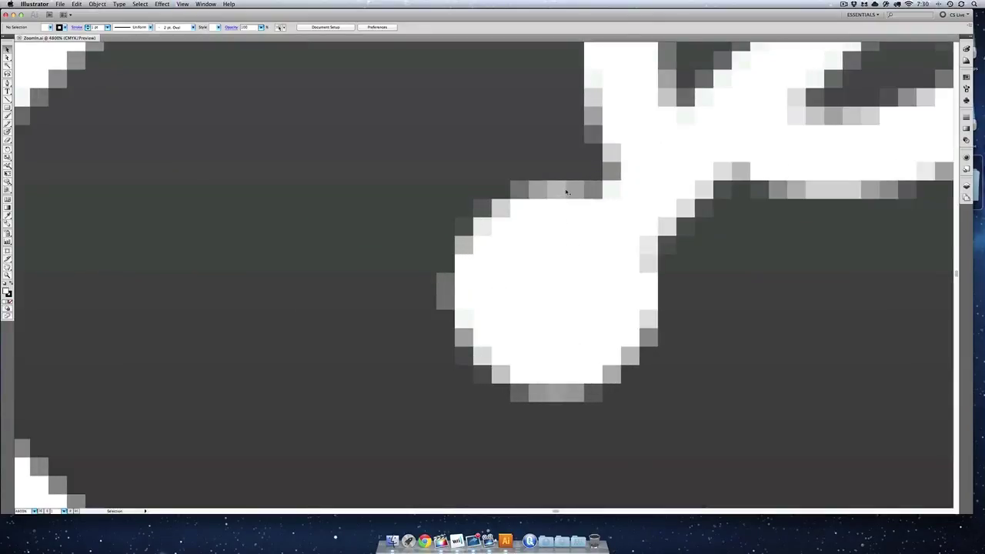
{"action": "left_click_drag", "start_coordinate": [680, 188], "coordinate": [567, 156]}
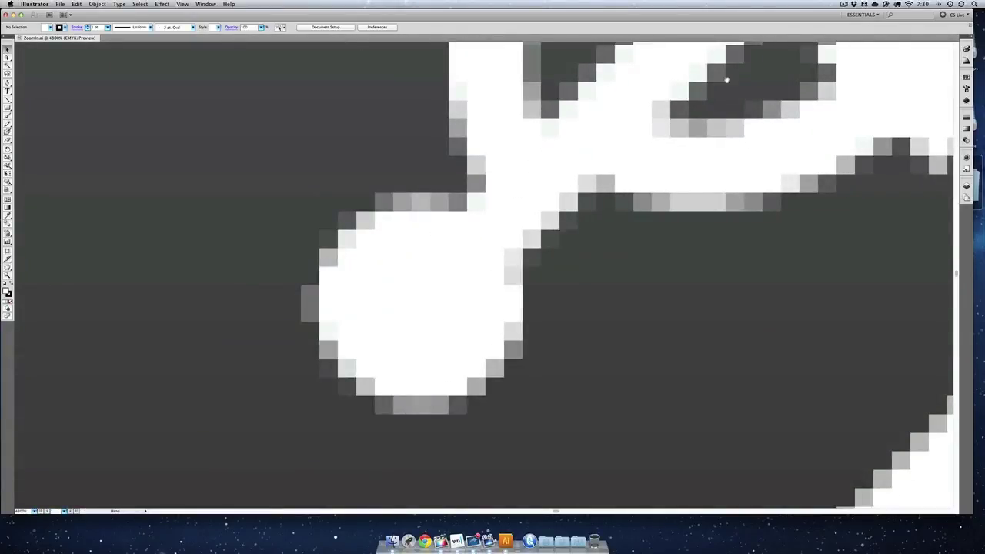
{"action": "left_click_drag", "start_coordinate": [727, 117], "coordinate": [651, 226]}
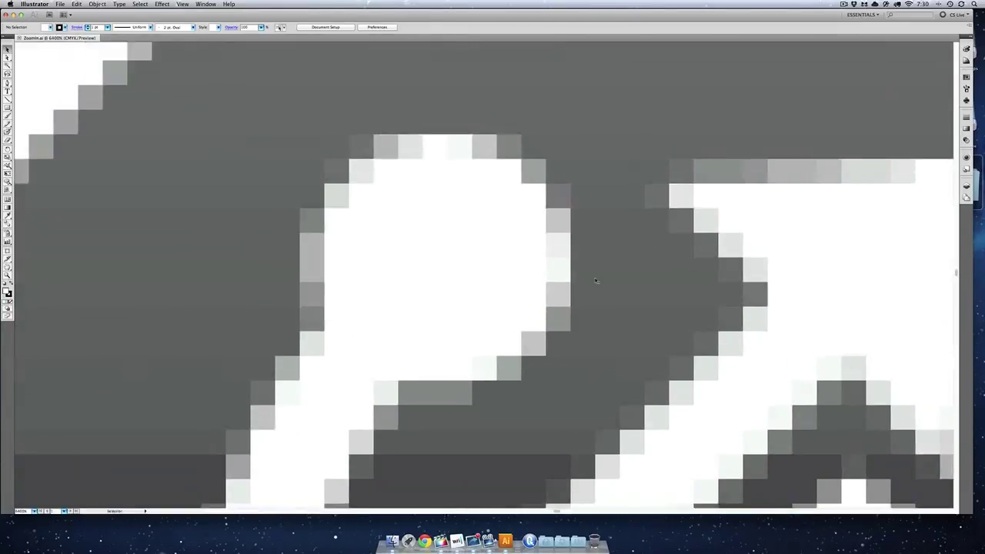
{"action": "key", "text": "super+minus"}
{"action": "key", "text": "super+minus"}
{"action": "key", "text": "super+minus"}
{"action": "key", "text": "super+minus"}
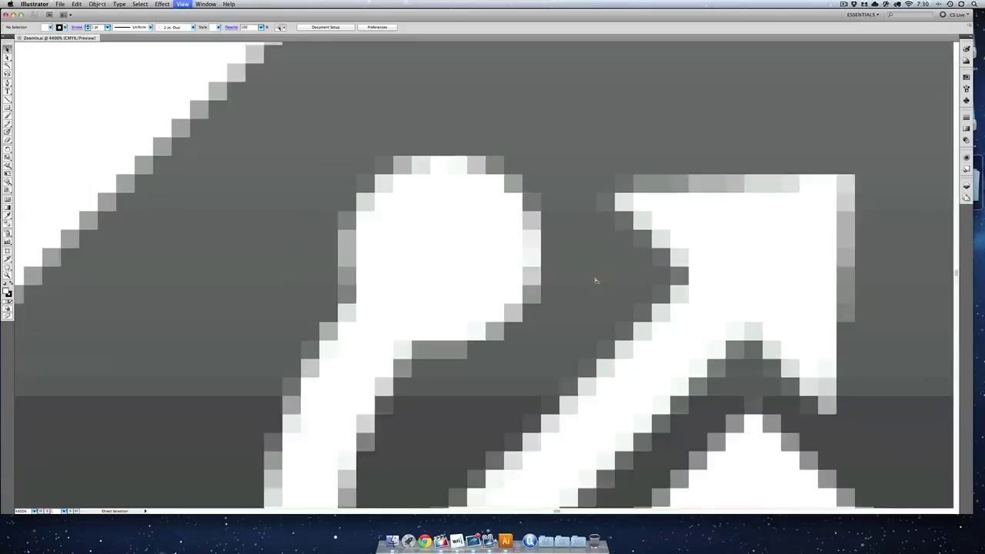
{"action": "key", "text": "super+minus"}
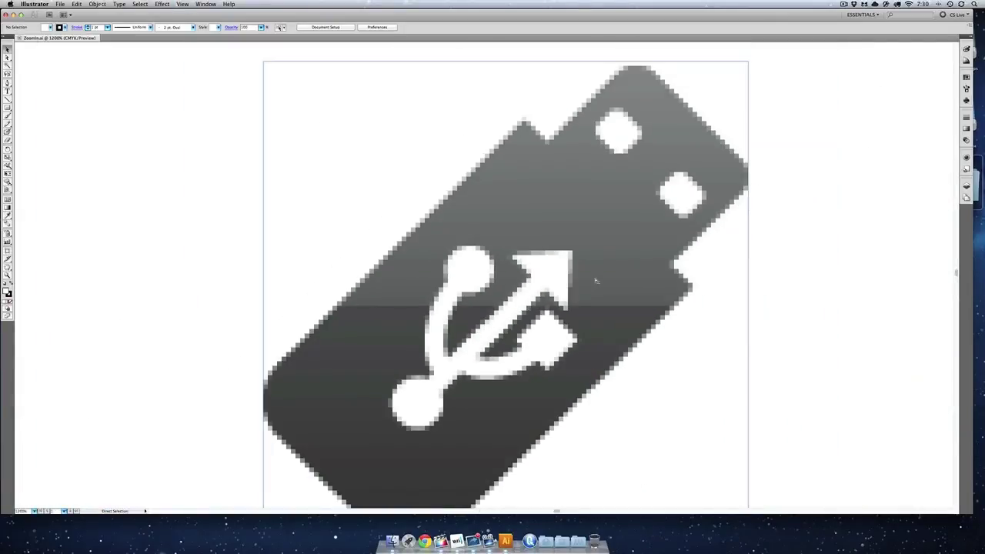
{"action": "left_click_drag", "start_coordinate": [326, 260], "coordinate": [737, 257]}
{"action": "left_click_drag", "start_coordinate": [439, 238], "coordinate": [550, 226]}
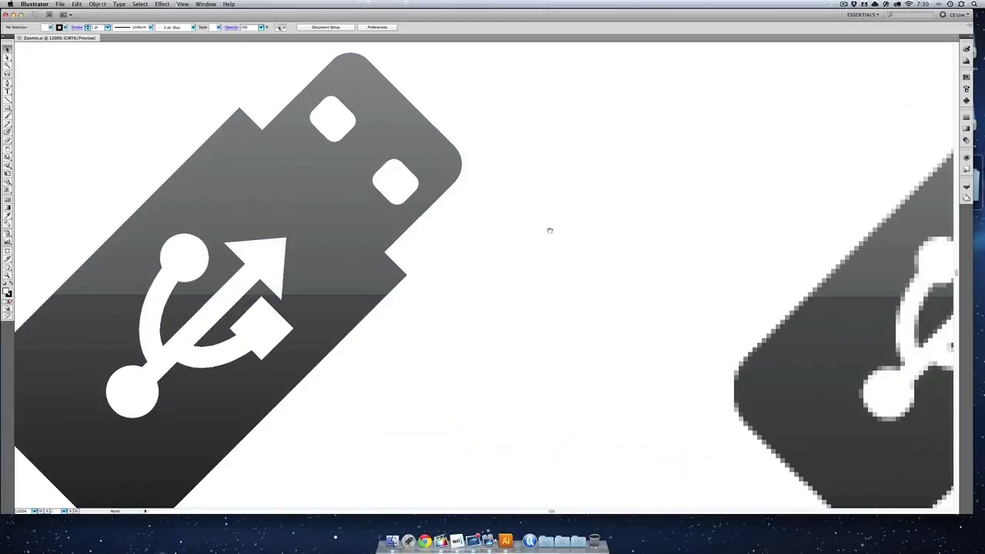
{"action": "left_click_drag", "start_coordinate": [299, 211], "coordinate": [466, 228]}
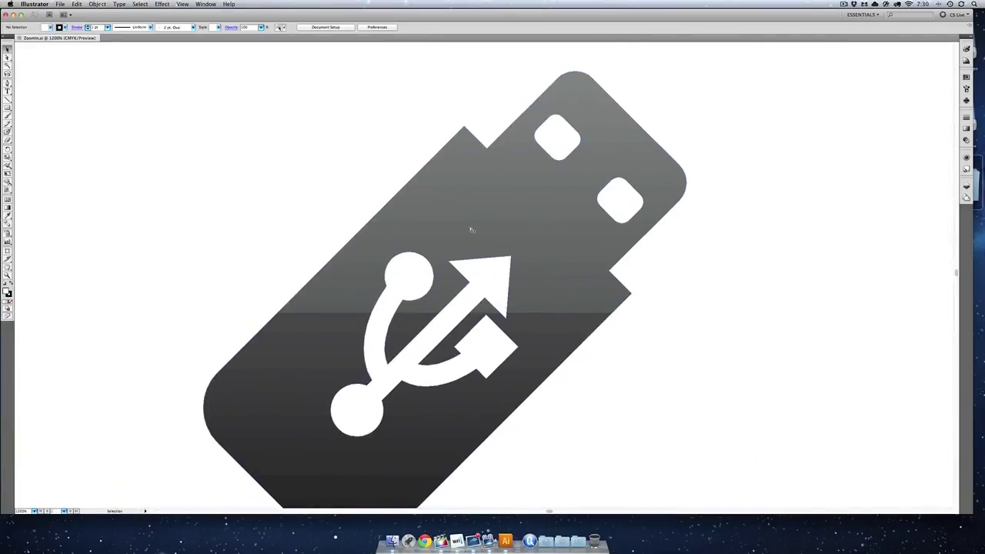
{"action": "key", "text": "super+plus"}
{"action": "key", "text": "super+plus"}
{"action": "key", "text": "super+plus"}
{"action": "key", "text": "super+plus"}
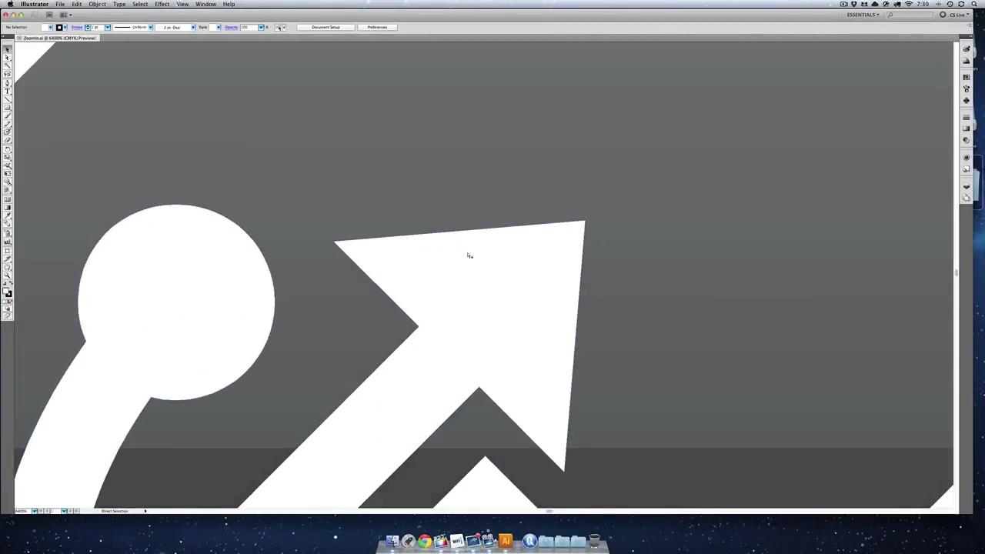
{"action": "key", "text": "super+plus"}
{"action": "left_click_drag", "start_coordinate": [464, 301], "coordinate": [567, 210]}
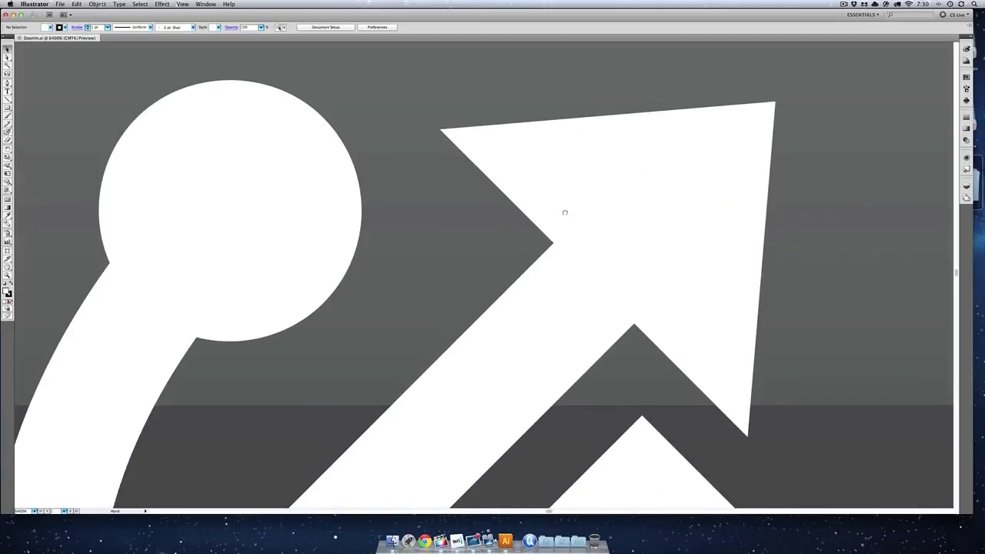
{"action": "key", "text": "super+minus"}
{"action": "key", "text": "super+minus"}
{"action": "key", "text": "super+minus"}
{"action": "key", "text": "super+minus"}
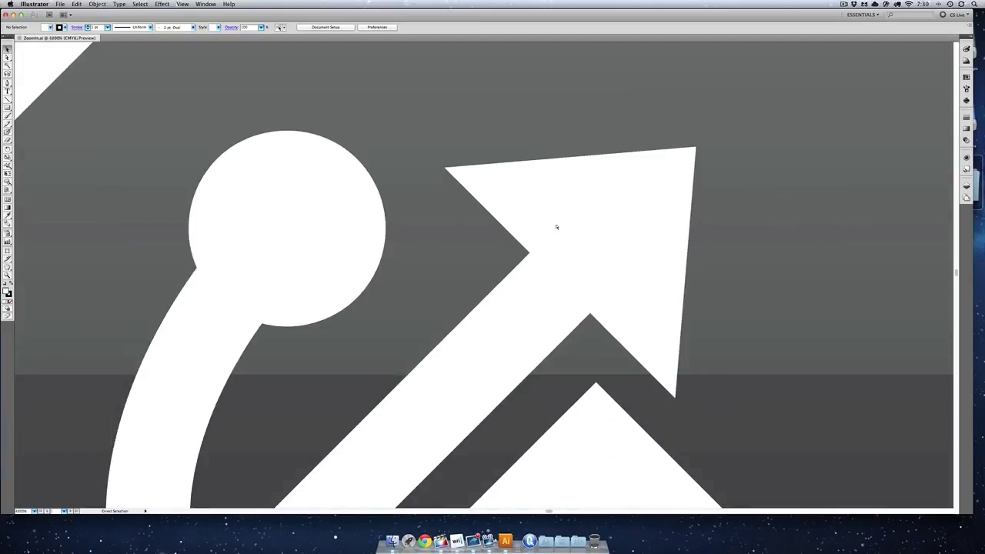
{"action": "key", "text": "super+minus"}
{"action": "key", "text": "super+minus"}
{"action": "key", "text": "super+minus"}
{"action": "key", "text": "super+minus"}
{"action": "key", "text": "super+minus"}
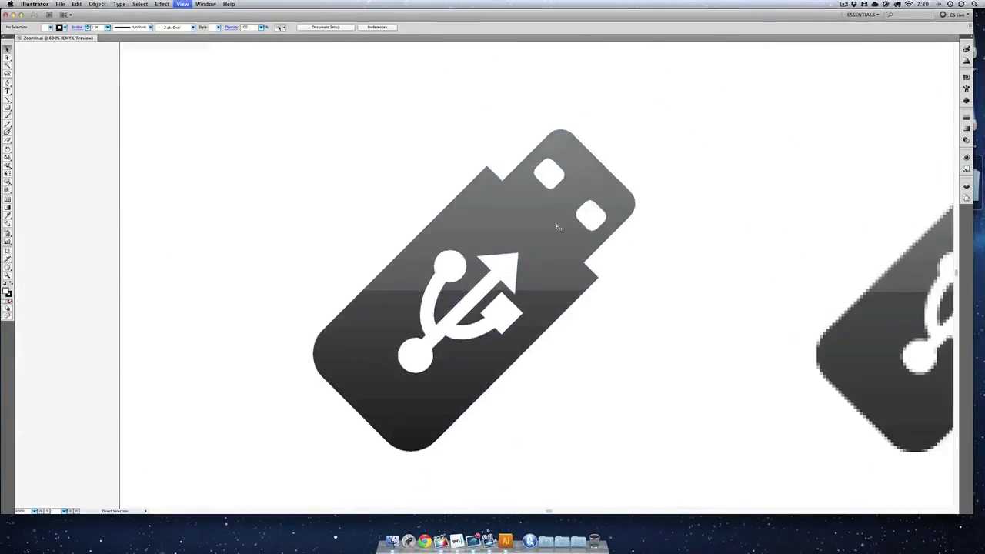
{"action": "key", "text": "super+minus"}
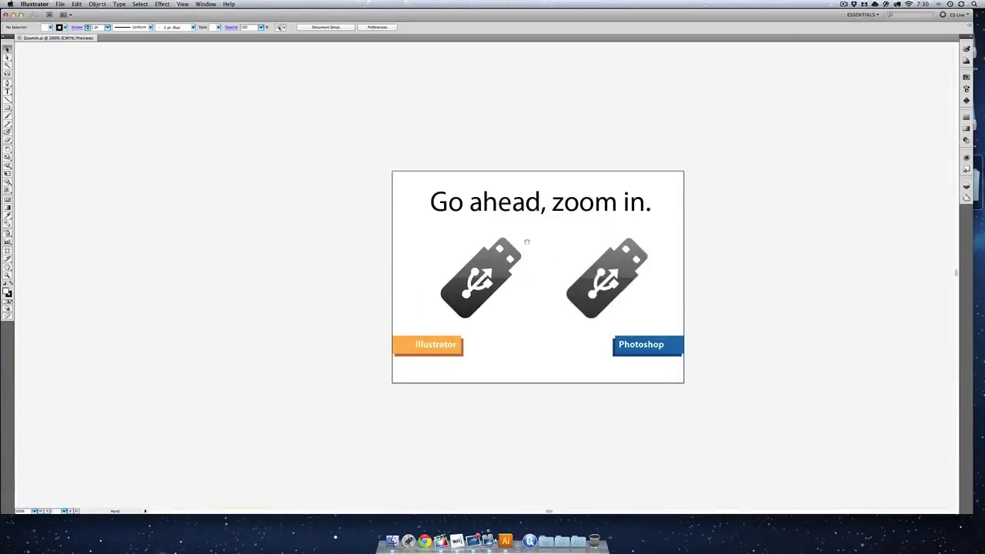
{"action": "scroll", "coordinate": [528, 242], "scroll_direction": "right", "scroll_amount": 3}
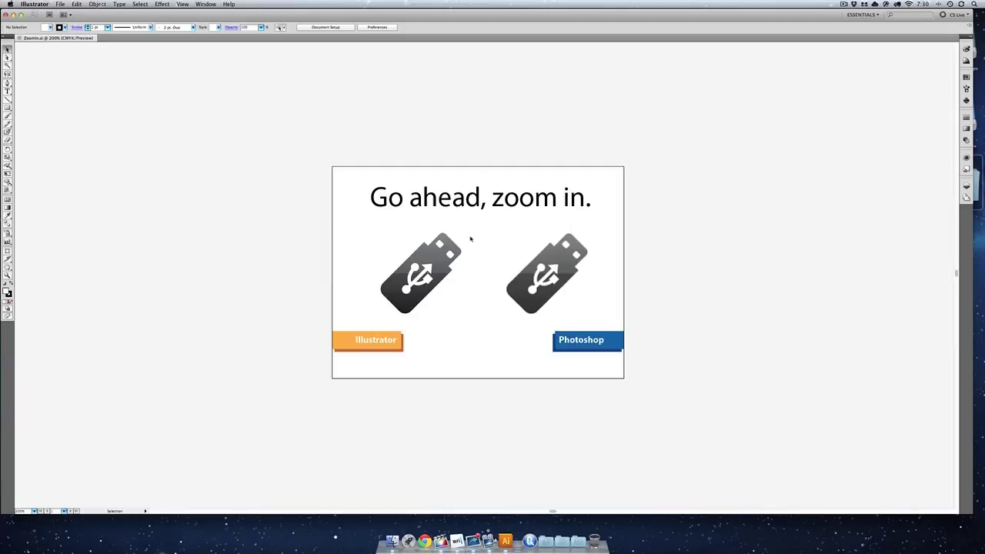
{"action": "key", "text": "super+plus"}
{"action": "key", "text": "super+plus"}
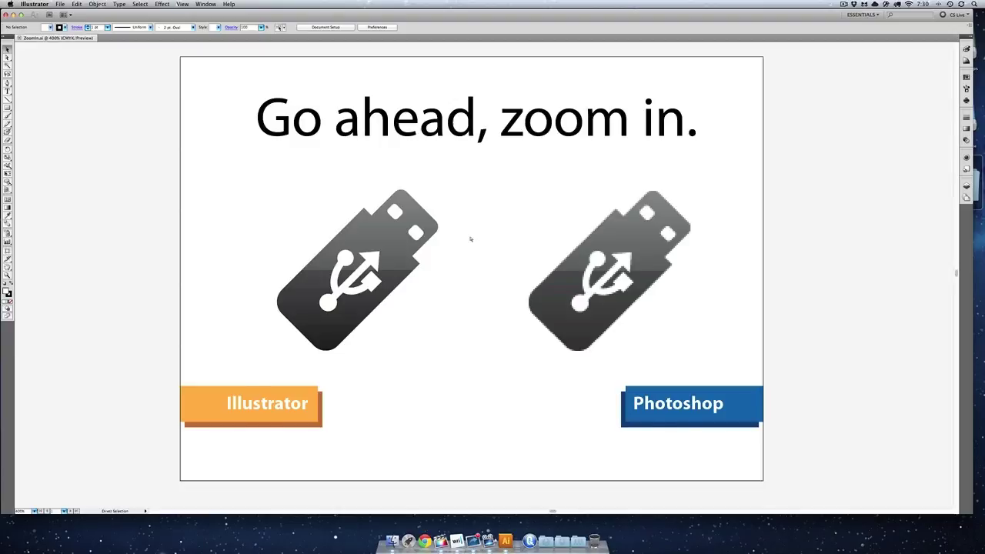
{"action": "key", "text": "super+y"}
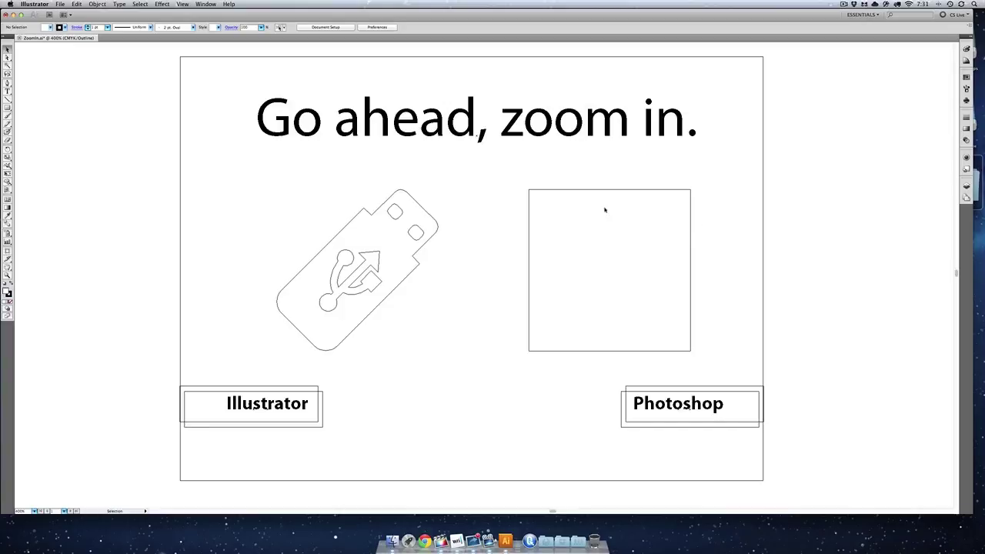
{"action": "key", "text": "super+y"}
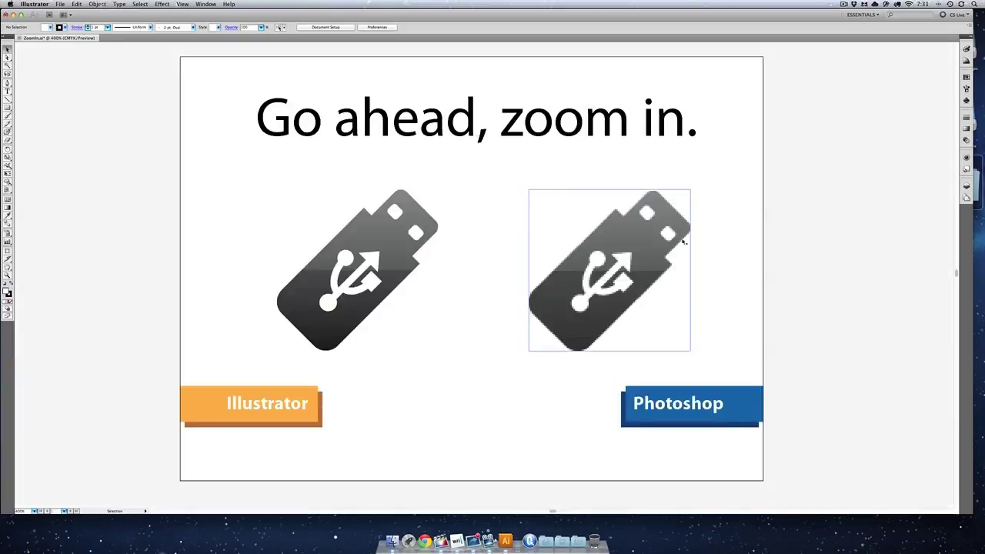
{"action": "left_click", "coordinate": [660, 232]}
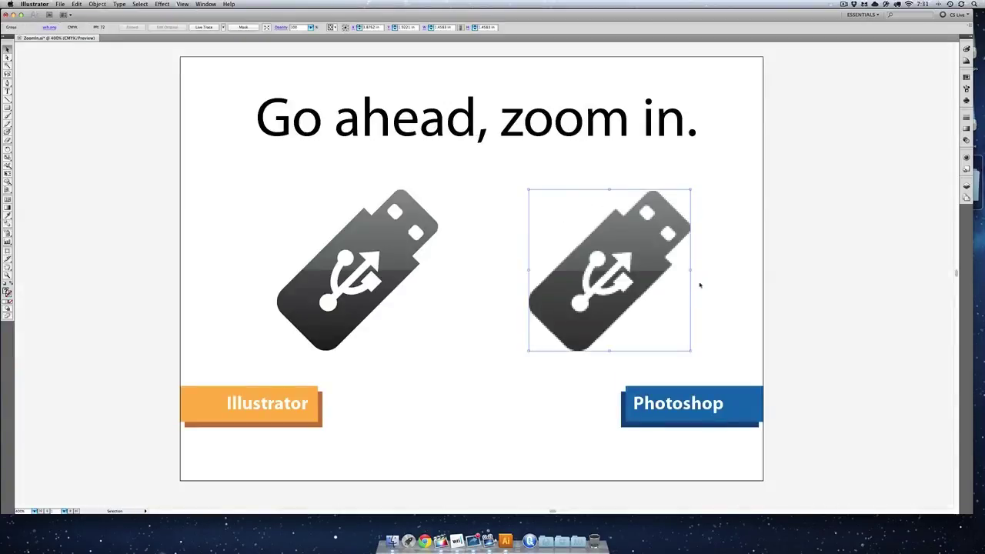
{"action": "left_click_drag", "start_coordinate": [691, 271], "coordinate": [902, 265]}
{"action": "left_click", "coordinate": [362, 245]}
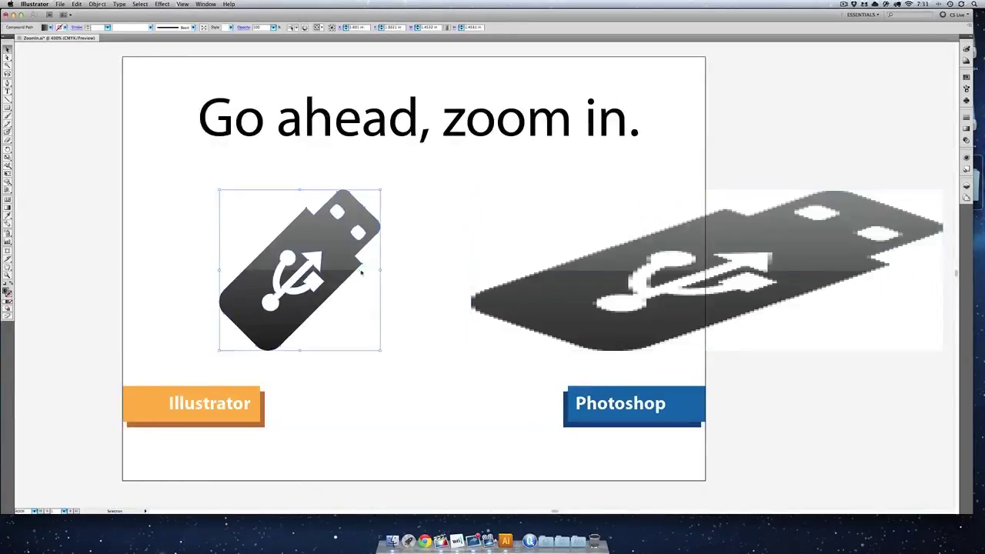
{"action": "left_click_drag", "start_coordinate": [379, 271], "coordinate": [752, 269]}
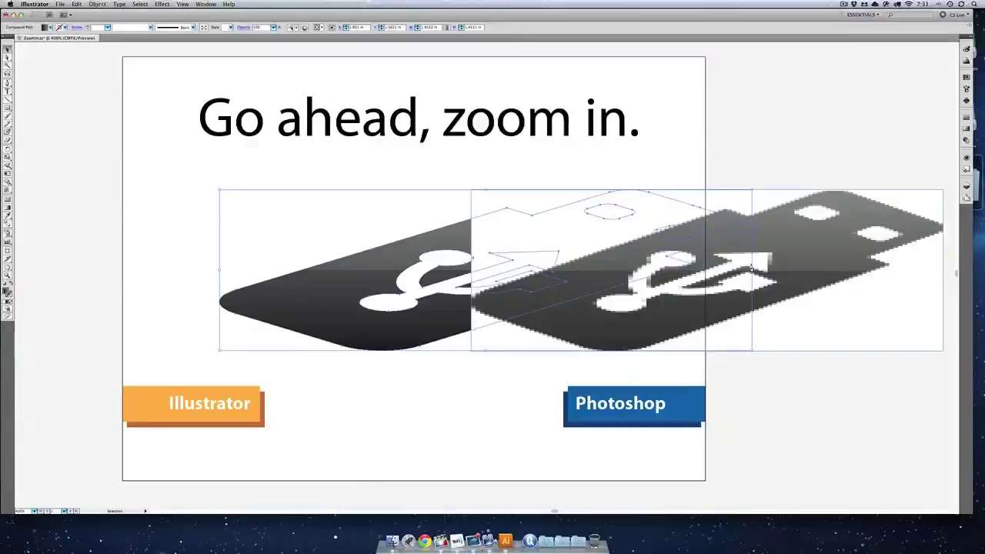
{"action": "key", "text": "super"}
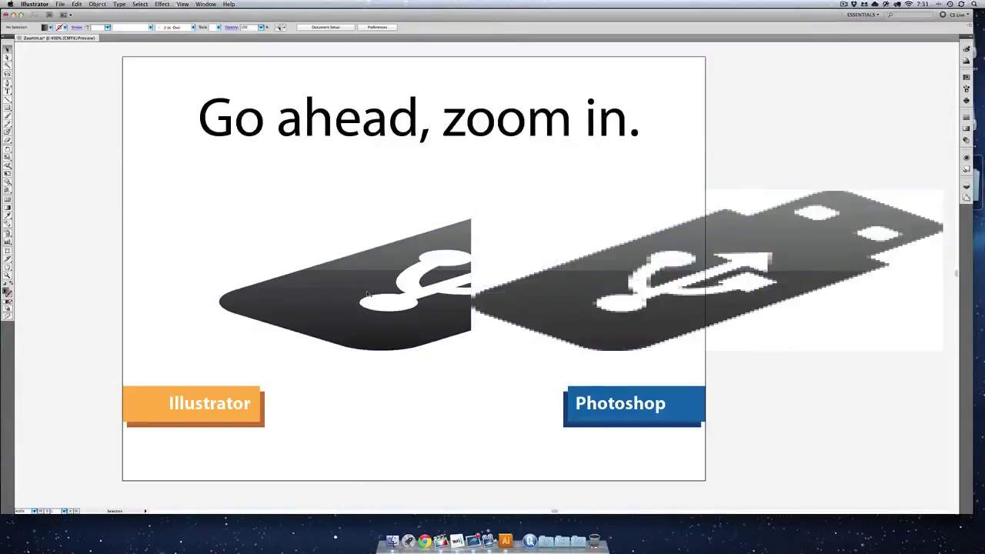
{"action": "left_click", "coordinate": [387, 213]}
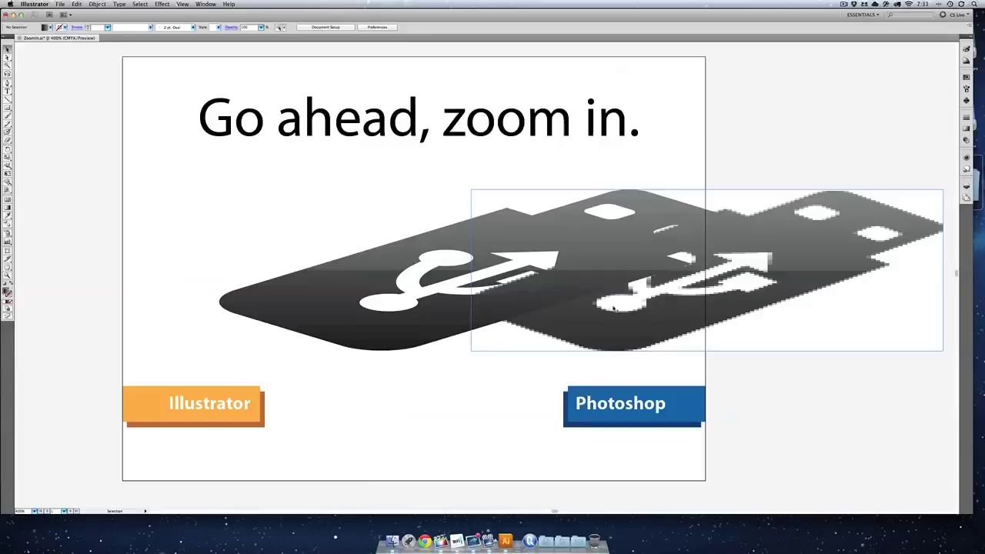
{"action": "key", "text": "super+z"}
{"action": "key", "text": "super+z"}
{"action": "key", "text": "super+z"}
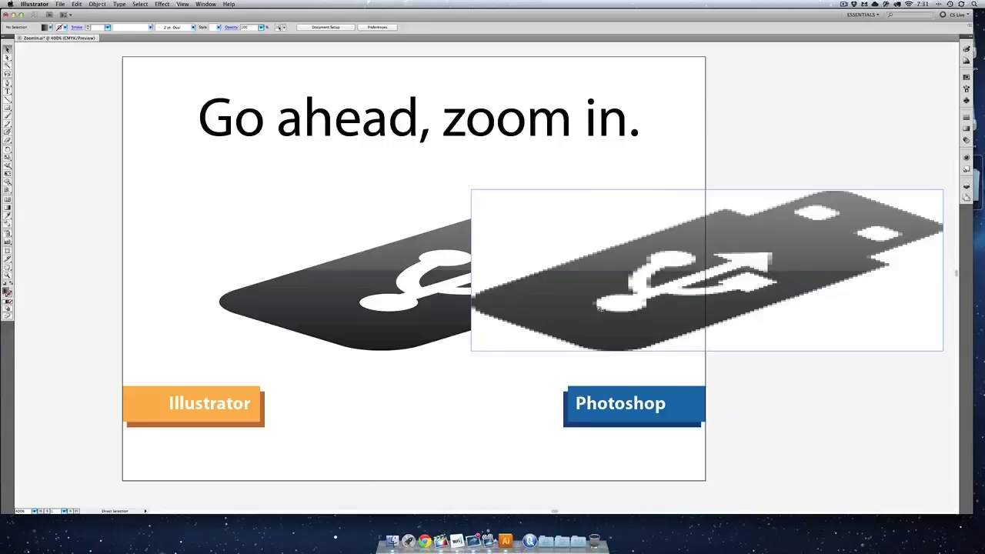
{"action": "left_click", "coordinate": [682, 294]}
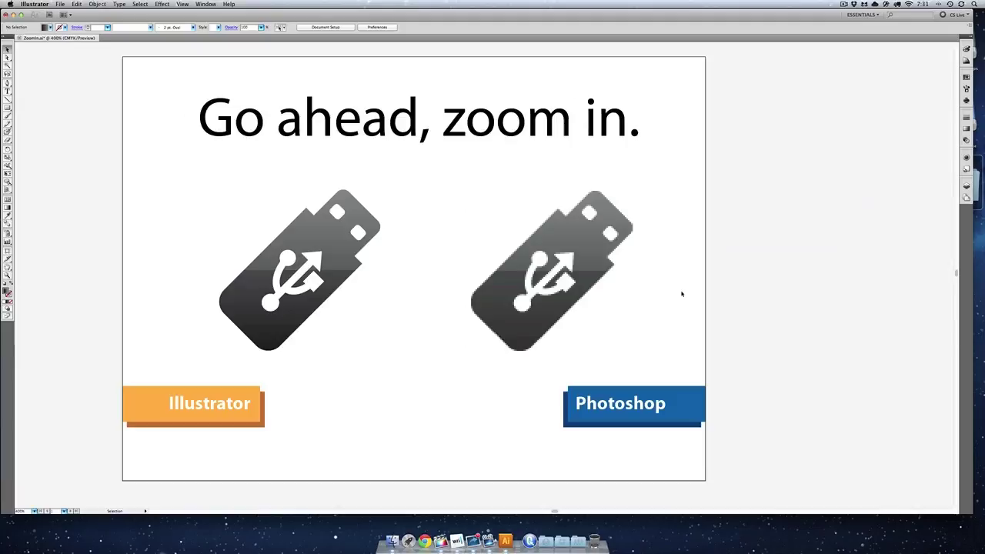
{"action": "left_click", "coordinate": [612, 301]}
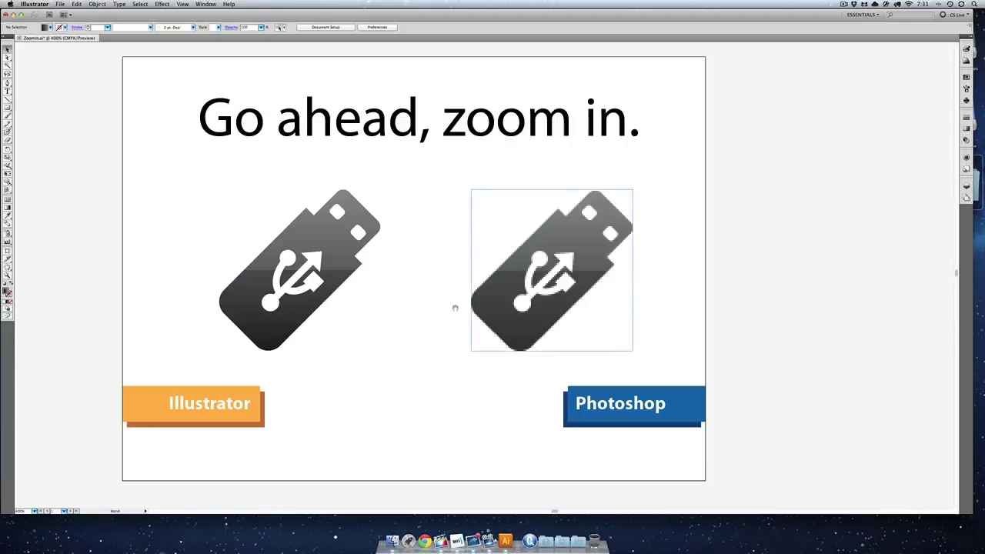
{"action": "scroll", "coordinate": [469, 308], "scroll_direction": "left", "scroll_amount": 5}
{"action": "left_click", "coordinate": [486, 304]}
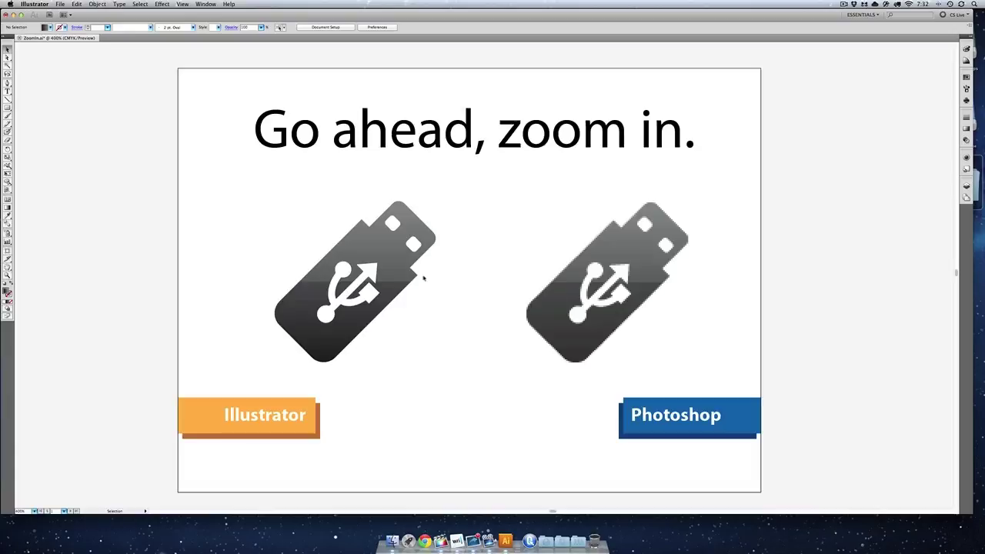
Delete the raster USB icon and Photoshop label, then zoom in on the remaining Illustrator icon.
{"action": "key", "text": "super+minus"}
{"action": "key", "text": "super+minus"}
{"action": "key", "text": "super+minus"}
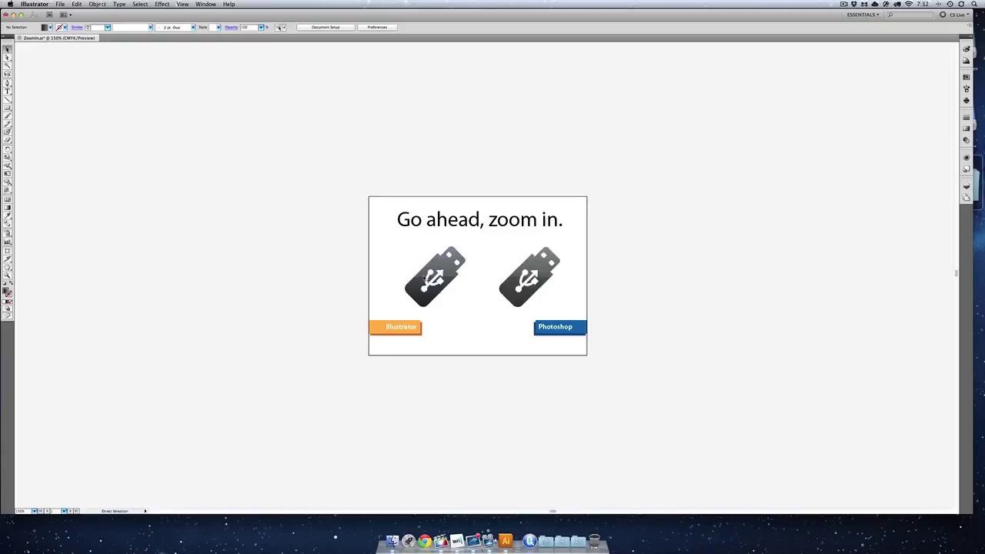
{"action": "left_click_drag", "start_coordinate": [466, 316], "coordinate": [458, 309]}
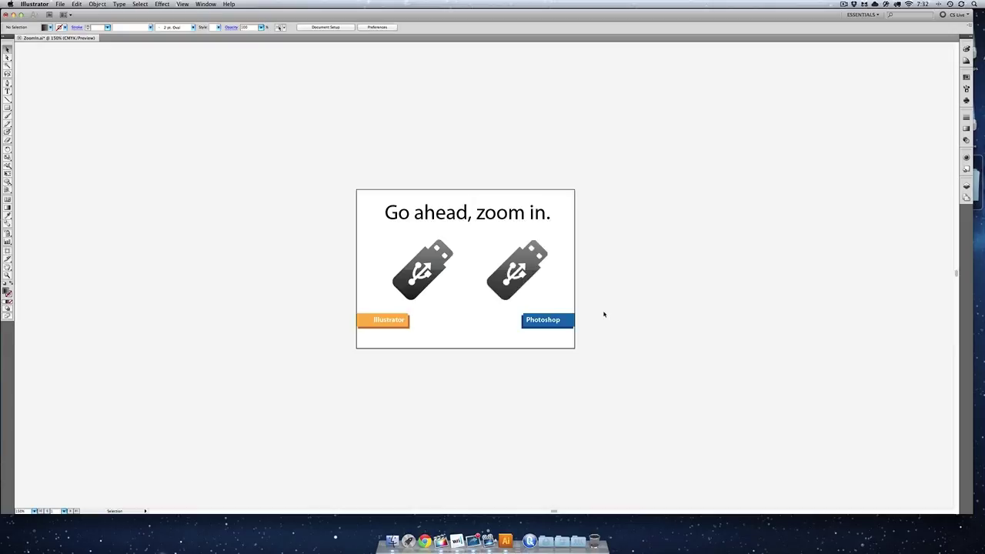
{"action": "left_click_drag", "start_coordinate": [621, 231], "coordinate": [487, 365]}
{"action": "key", "text": "Delete"}
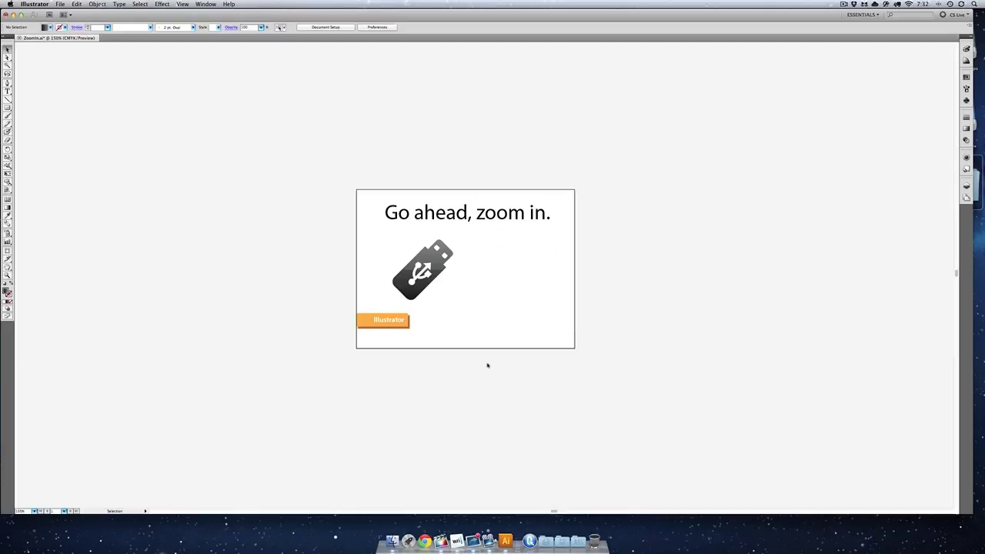
{"action": "key", "text": "super+equal"}
{"action": "key", "text": "super+equal"}
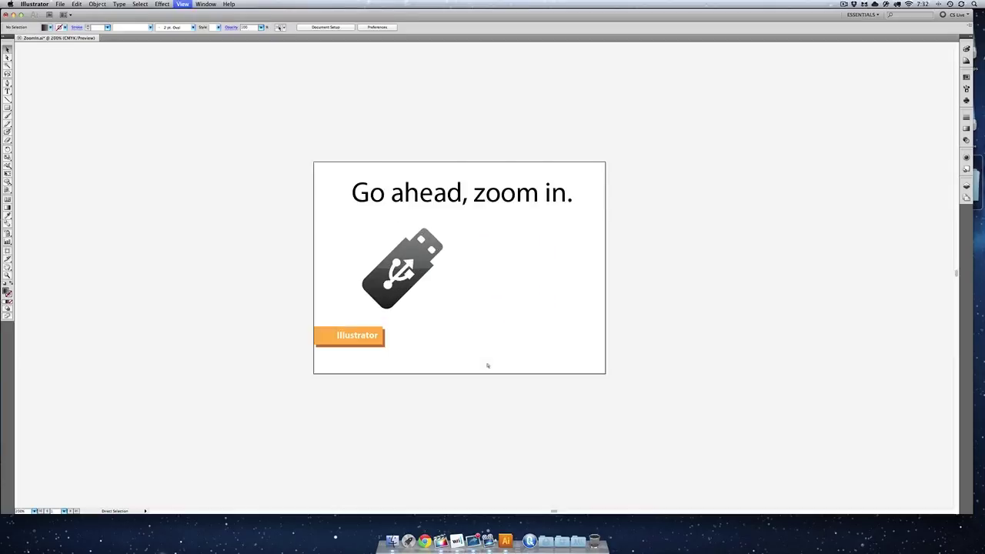